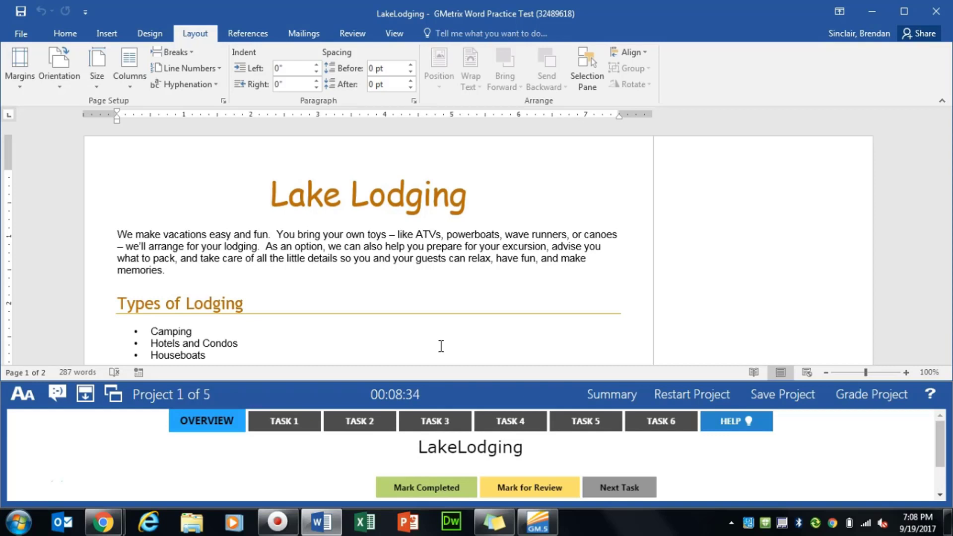
# - Show the Task 1 instructions and open the style Organizer through Manage Styles
pyautogui.click(271, 422)
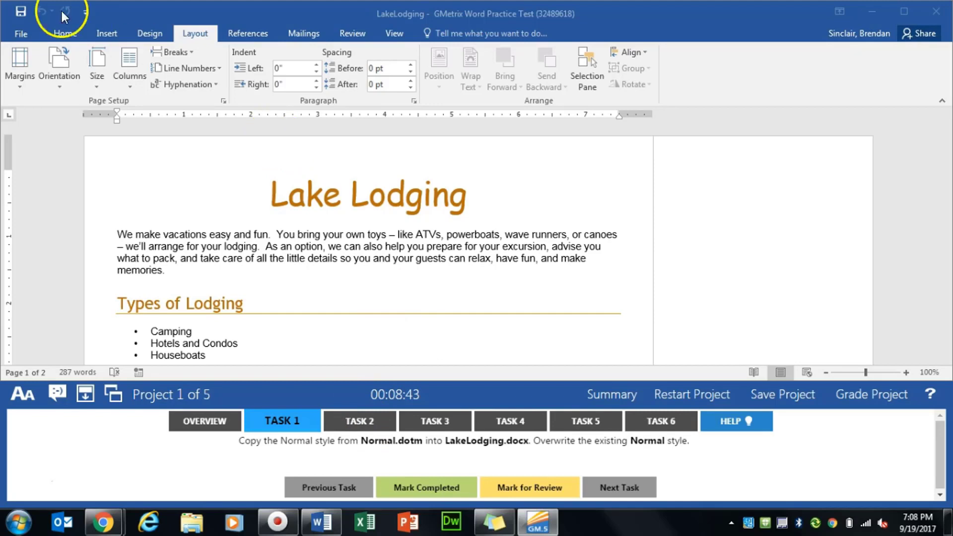
pyautogui.click(74, 35)
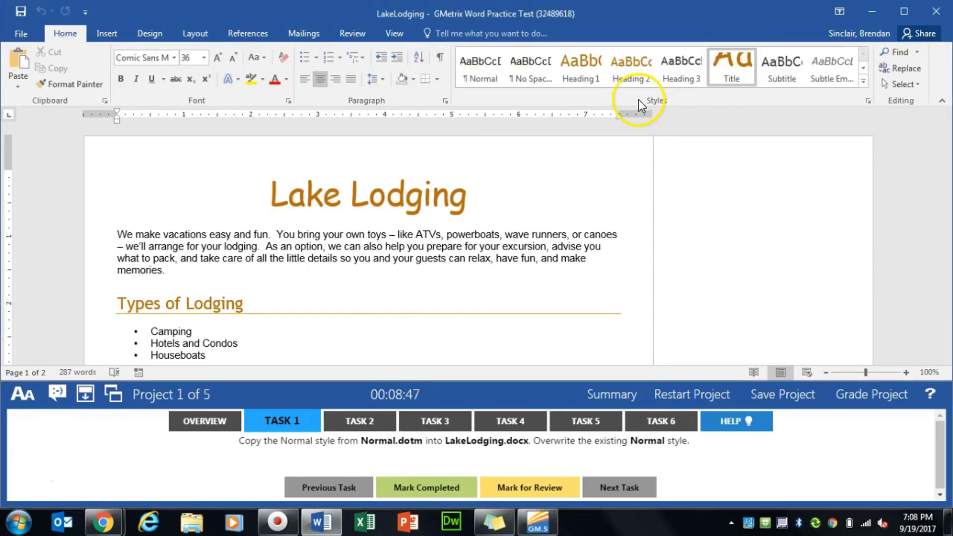
pyautogui.click(868, 102)
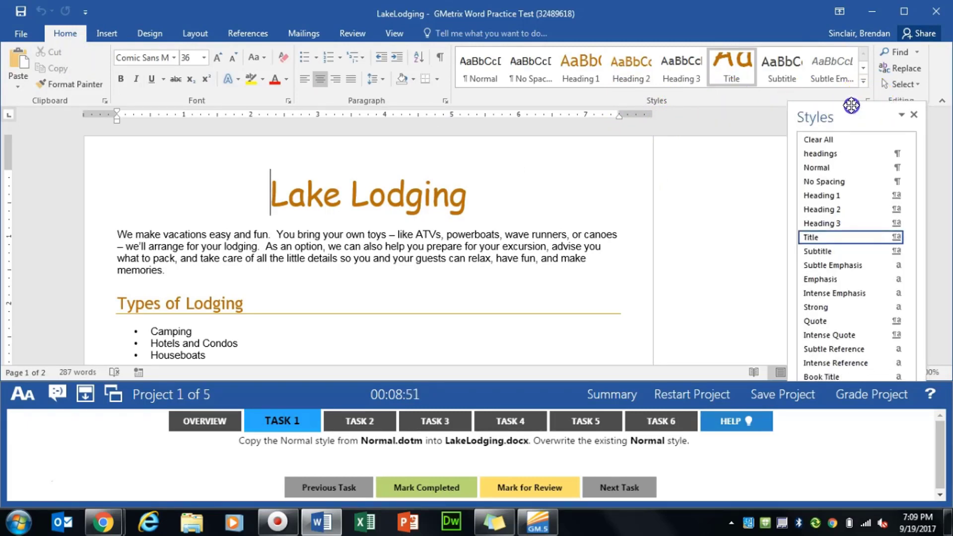
pyautogui.moveTo(859, 120); pyautogui.dragTo(838, 21)
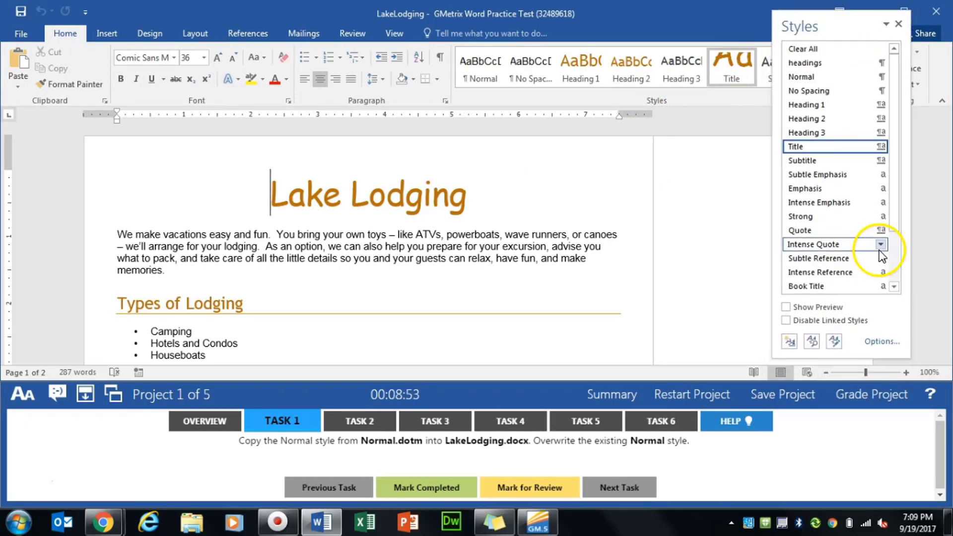
pyautogui.click(832, 340)
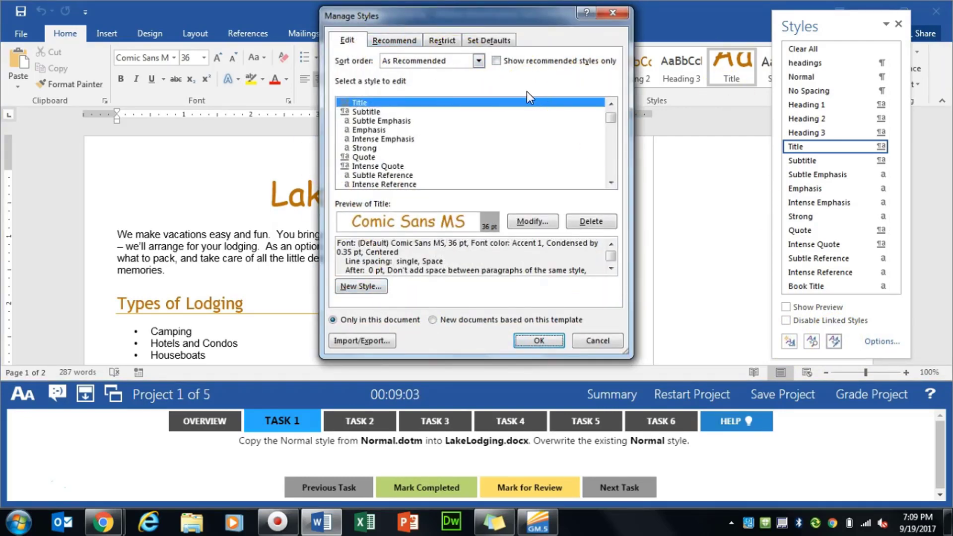
pyautogui.click(358, 347)
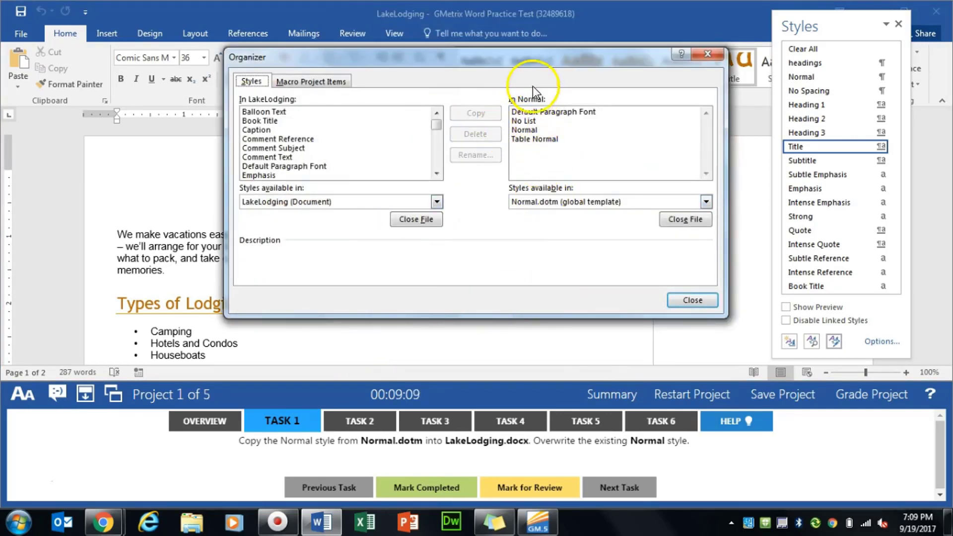
# - Copy the Normal style from Normal.dotm into LakeLodging, overwrite the existing Normal style, and close the style windows
pyautogui.click(532, 130)
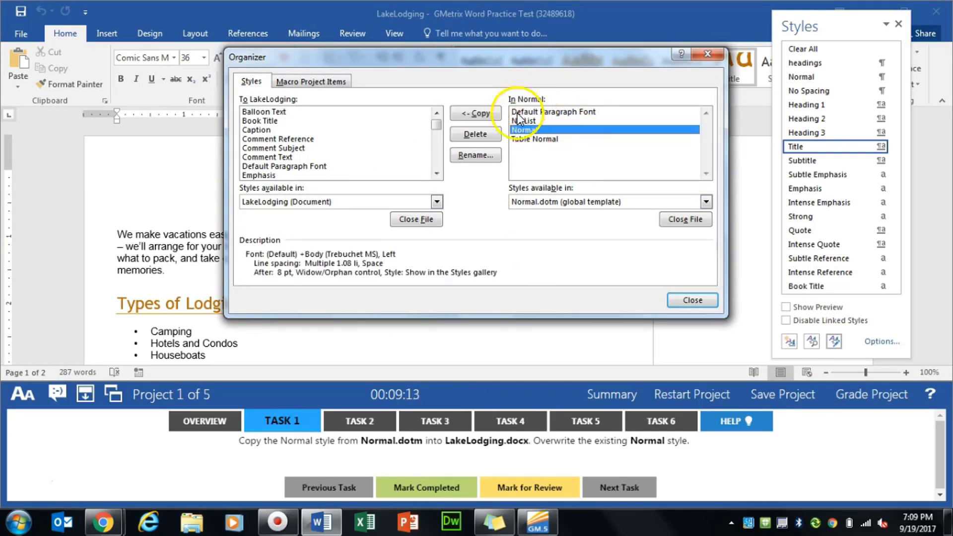
pyautogui.click(481, 113)
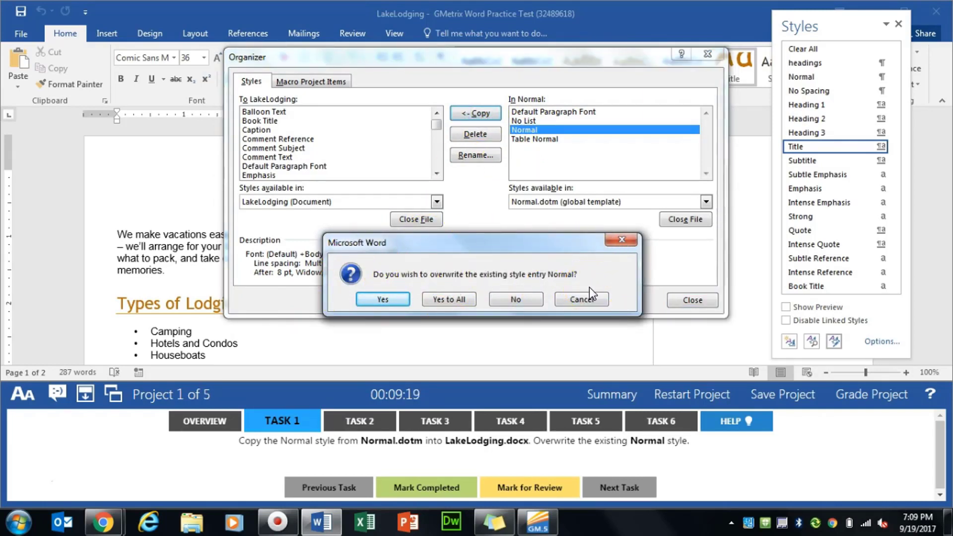
pyautogui.click(371, 297)
pyautogui.click(695, 300)
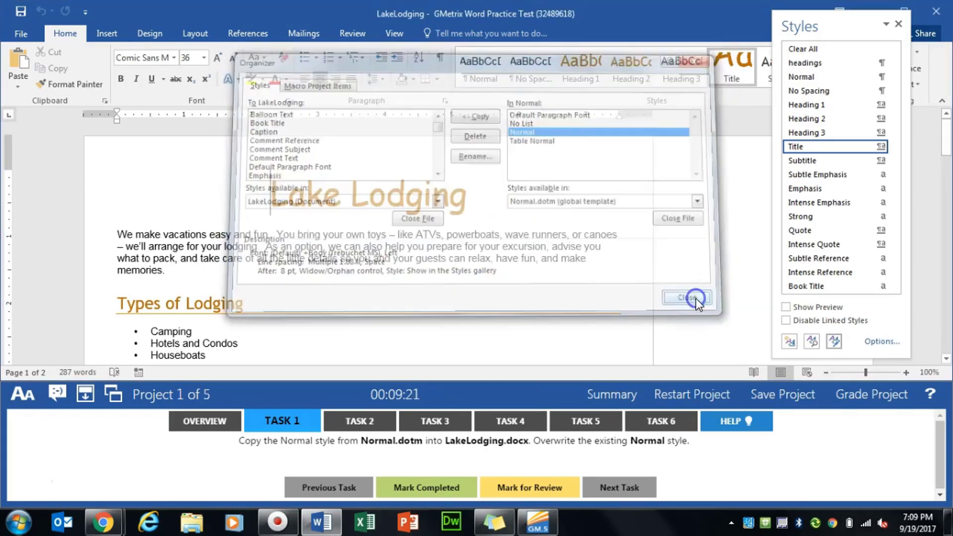
pyautogui.click(901, 23)
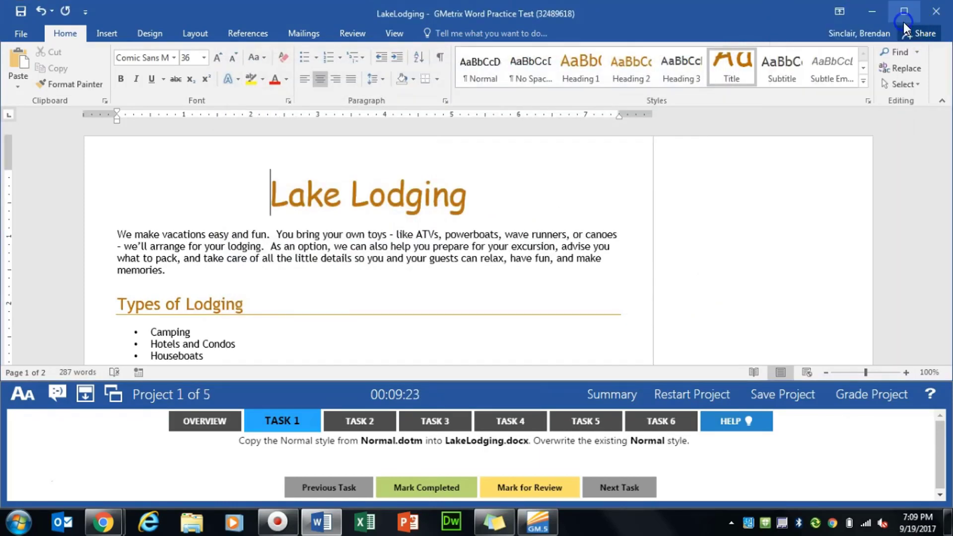
# - Mark Task 1 as completed and show the Task 2 instructions
pyautogui.click(403, 488)
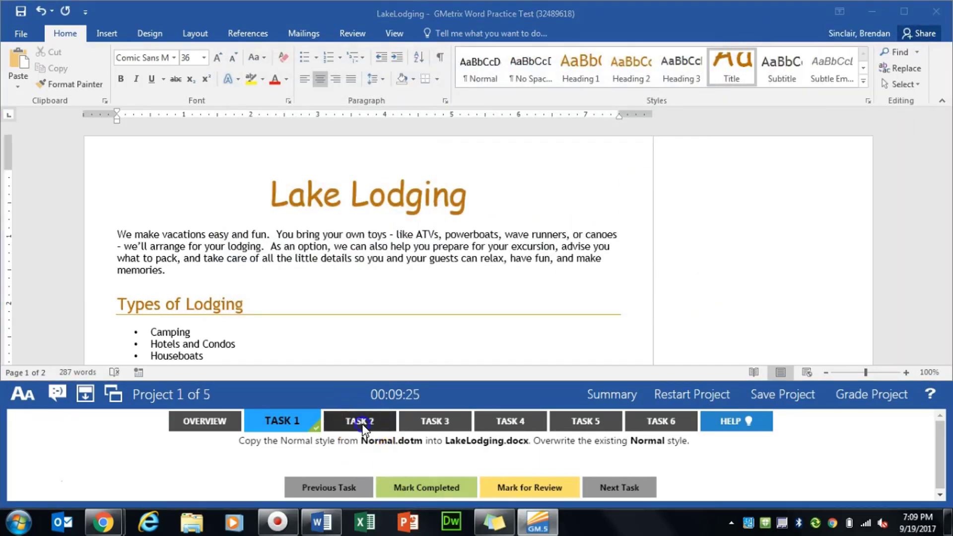
pyautogui.click(359, 421)
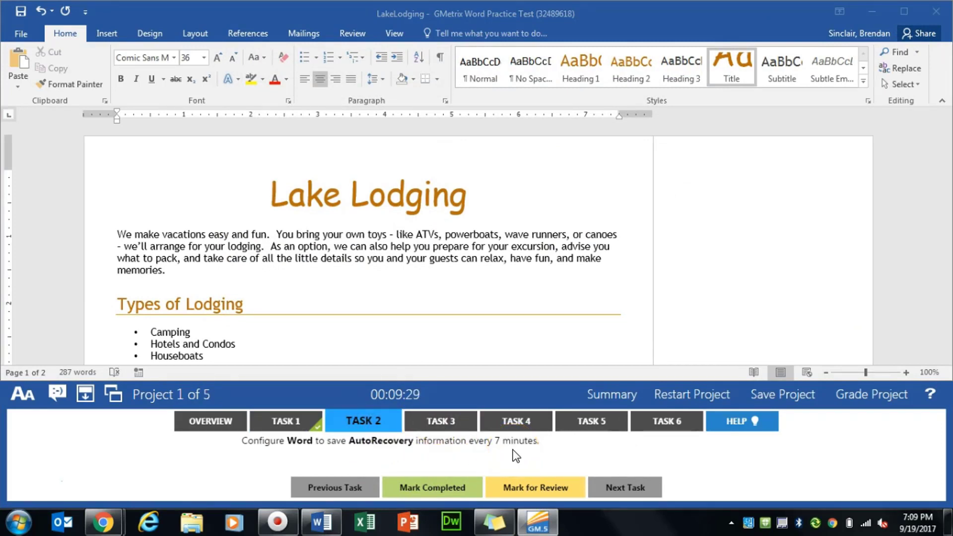
pyautogui.moveTo(242, 440); pyautogui.dragTo(285, 440)
pyautogui.click(243, 451)
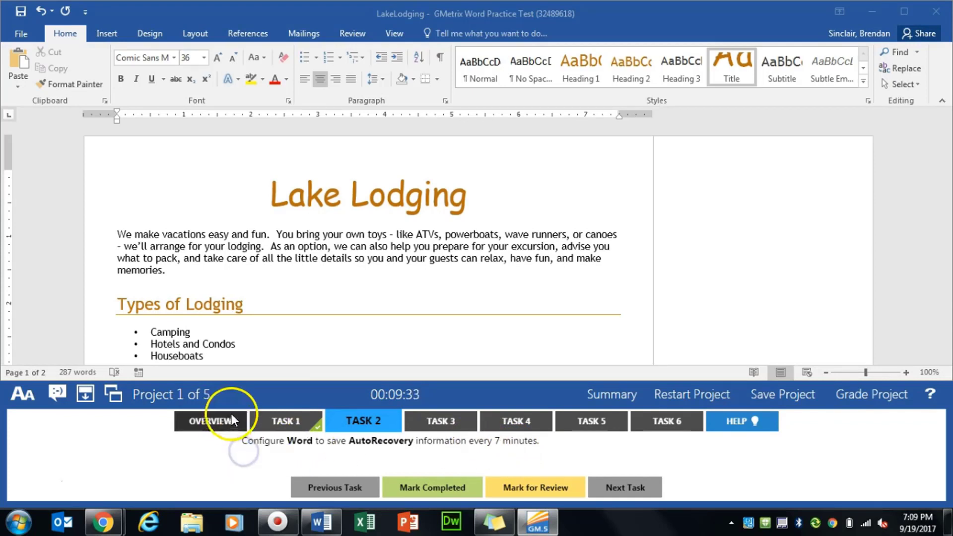
# - Configure Word's save options to save AutoRecover information every 7 minutes
pyautogui.click(23, 35)
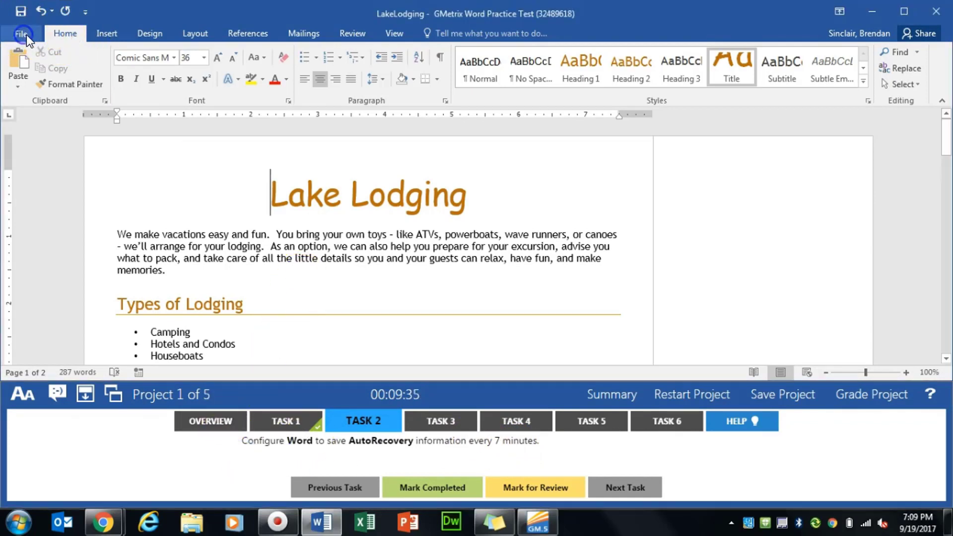
pyautogui.click(30, 348)
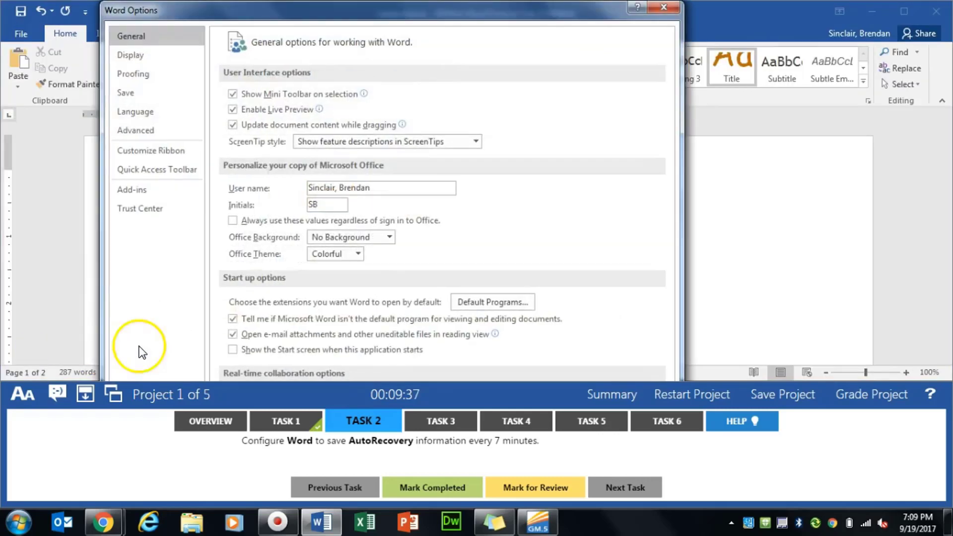
pyautogui.moveTo(408, 14)
pyautogui.mouseDown()
pyautogui.moveTo(409, 92)
pyautogui.moveTo(413, 14)
pyautogui.mouseUp()
pyautogui.click(152, 95)
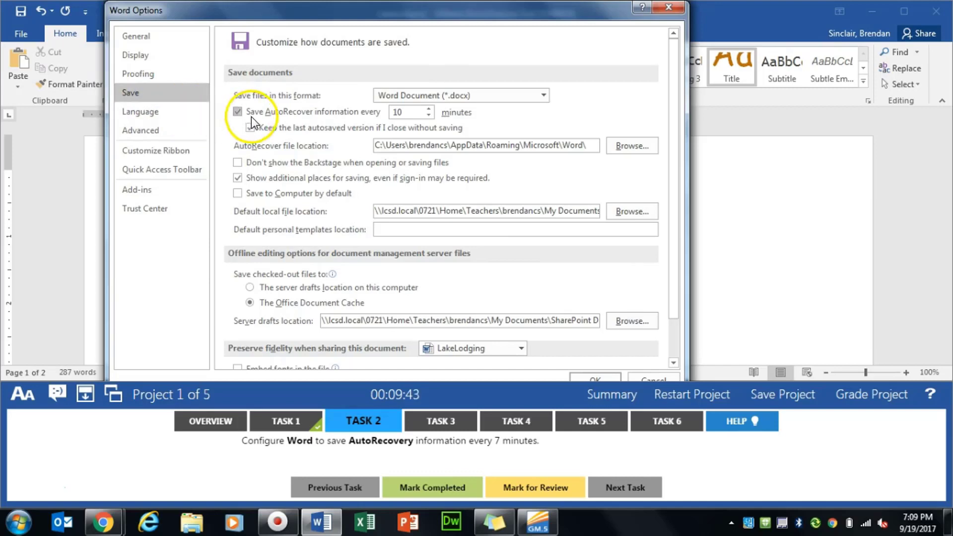
pyautogui.click(428, 113)
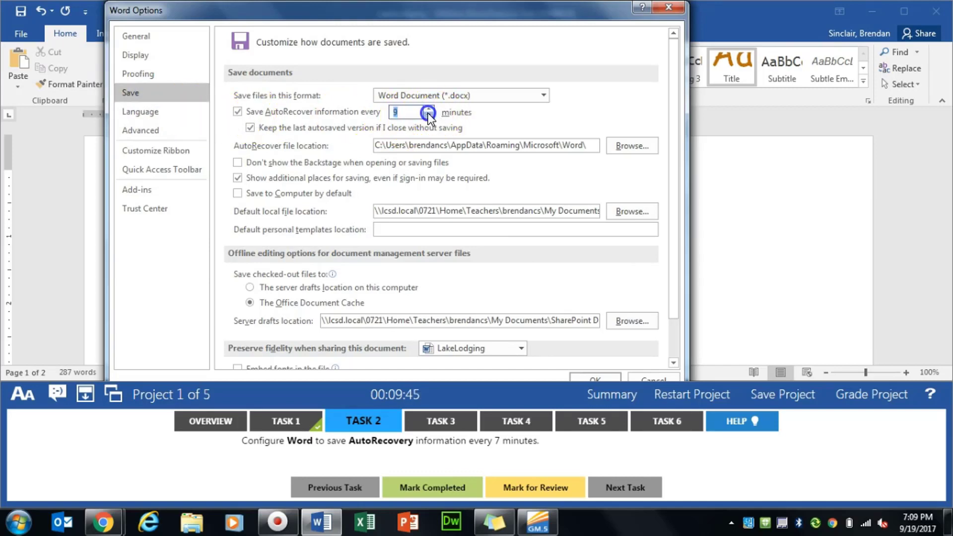
pyautogui.click(600, 377)
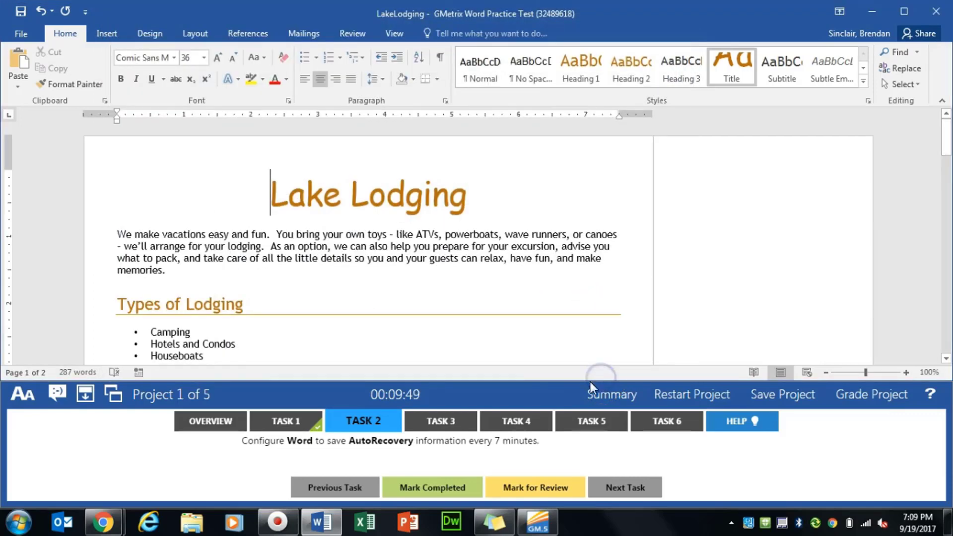
# - Mark Task 2 as completed and show the Task 3 instructions
pyautogui.click(426, 494)
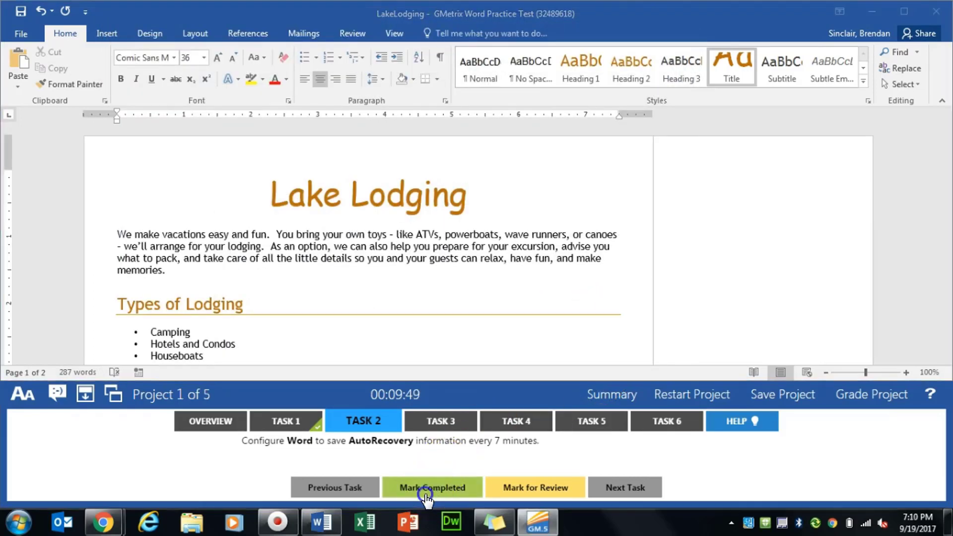
pyautogui.click(450, 422)
# - Place the cursor on the blank line between the Houseboats and Contact Us headings and start inserting an object there
pyautogui.click(391, 290)
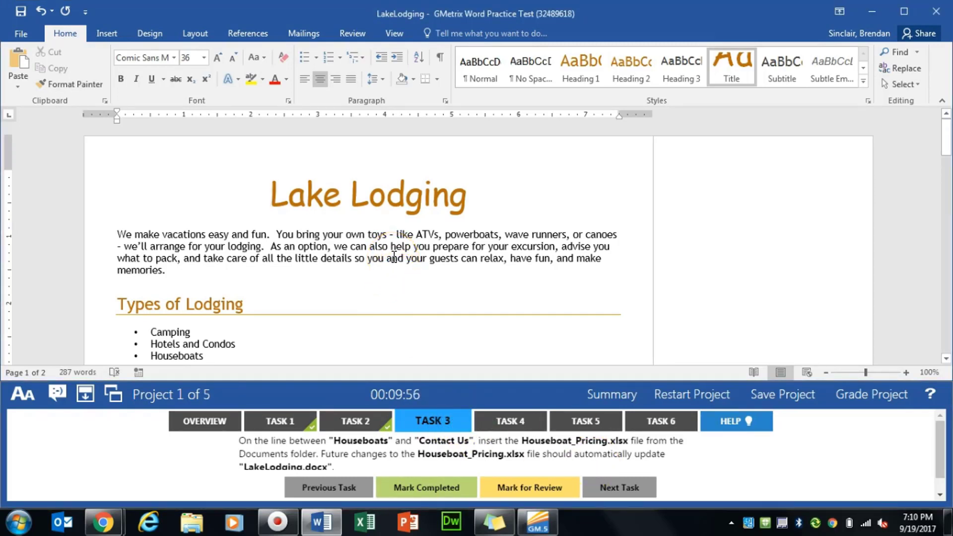
pyautogui.scroll(-15, 394, 255)
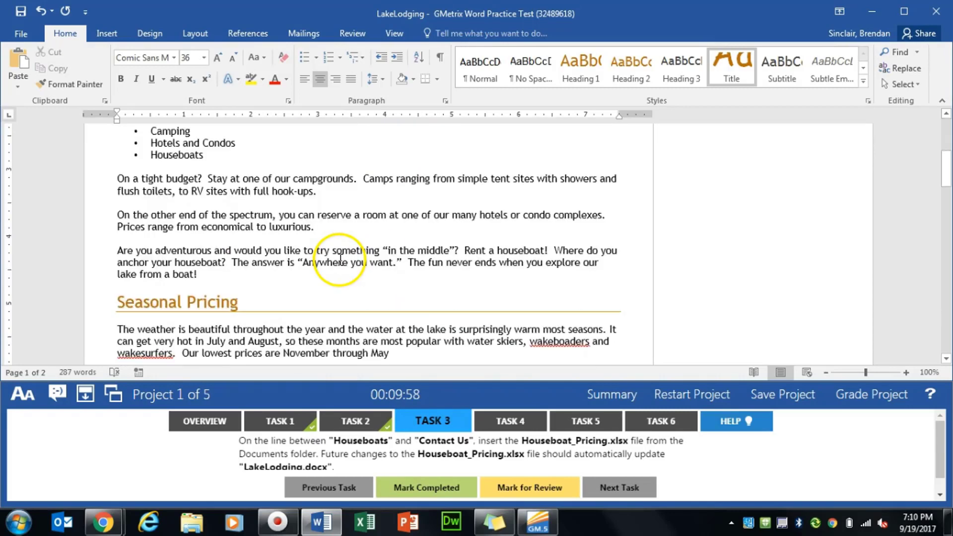
pyautogui.scroll(-12, 273, 269)
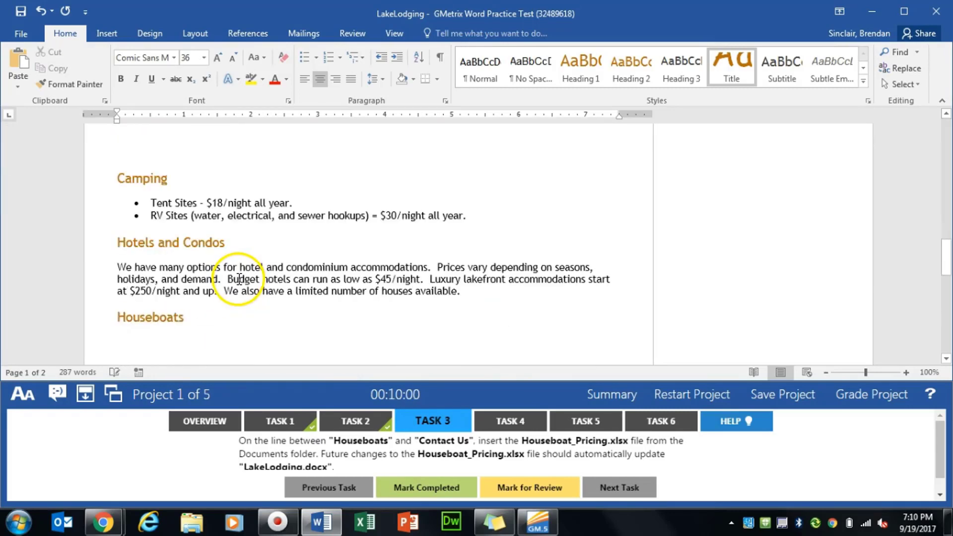
pyautogui.click(151, 239)
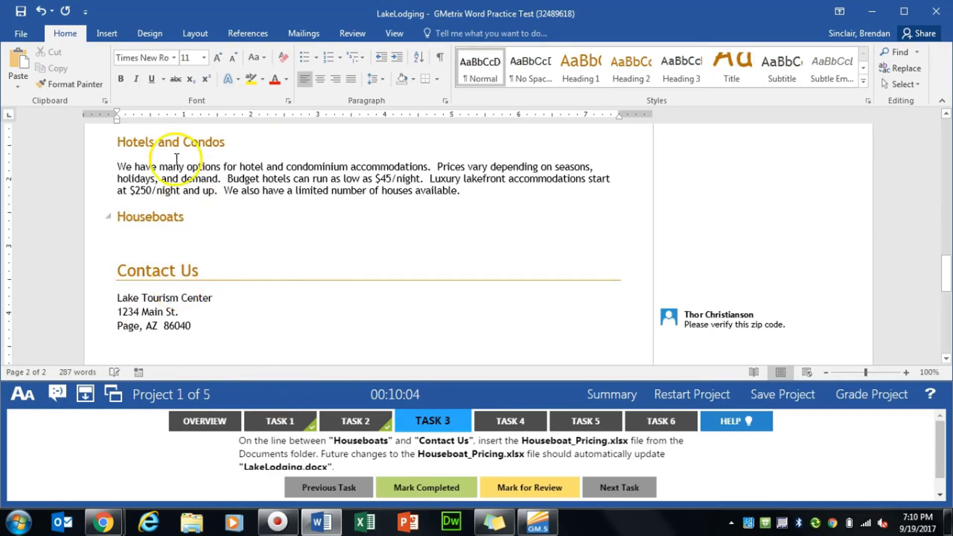
pyautogui.click(107, 34)
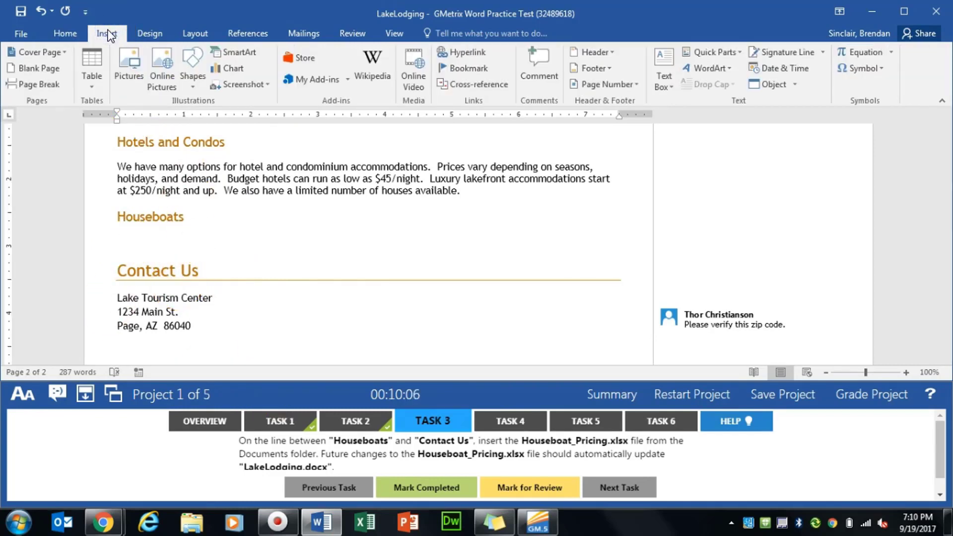
pyautogui.click(795, 85)
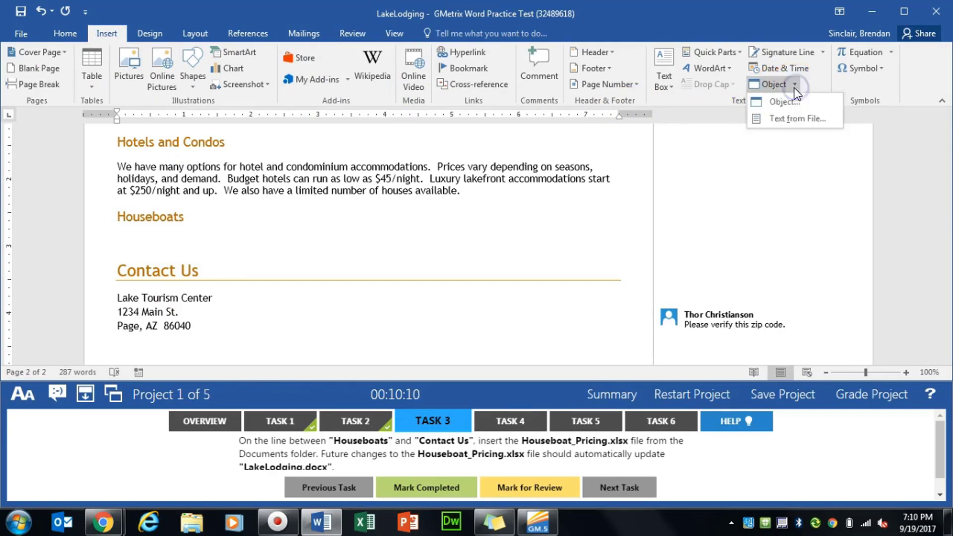
pyautogui.click(794, 105)
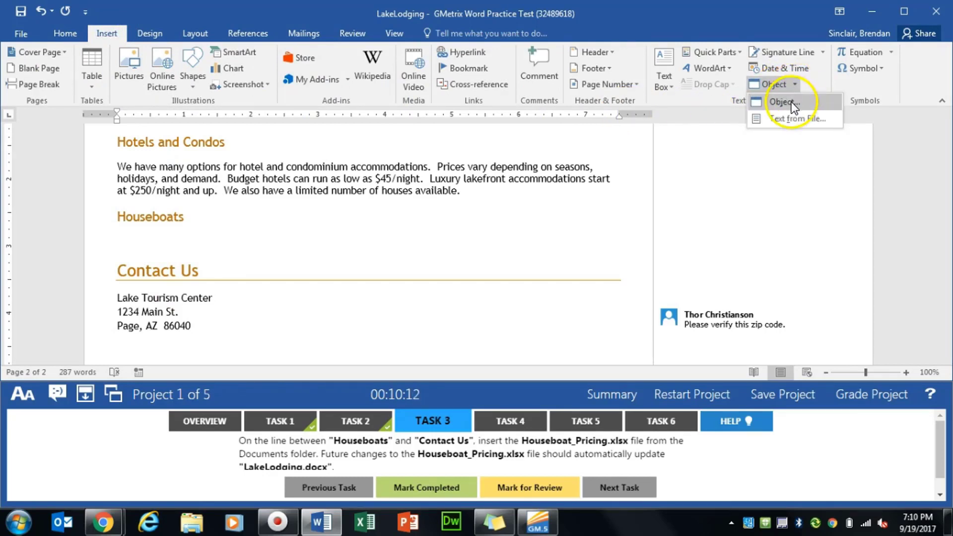
pyautogui.click(788, 104)
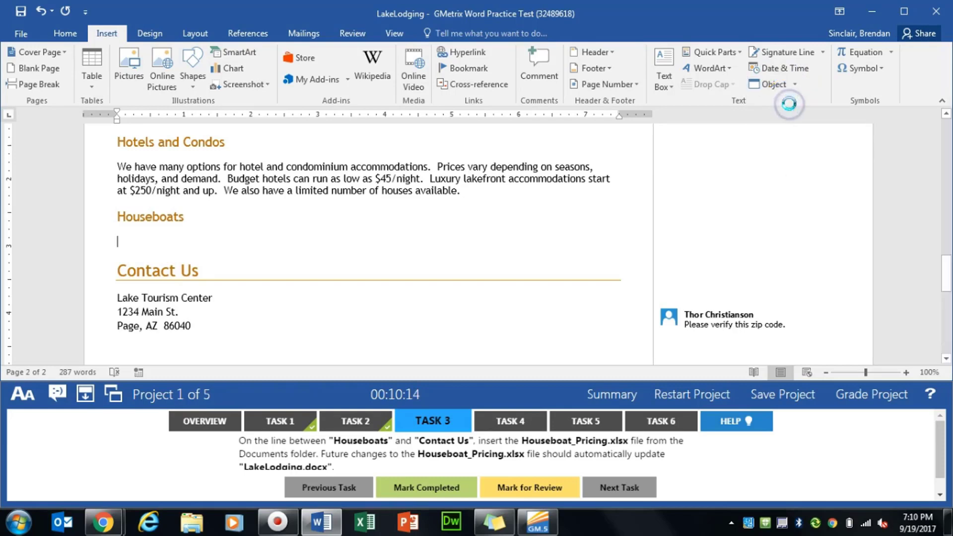
# - Insert the existing file Houseboat_Pricing.xlsx from the GMetrixTemplates folder as an object linked to its source file
pyautogui.click(365, 91)
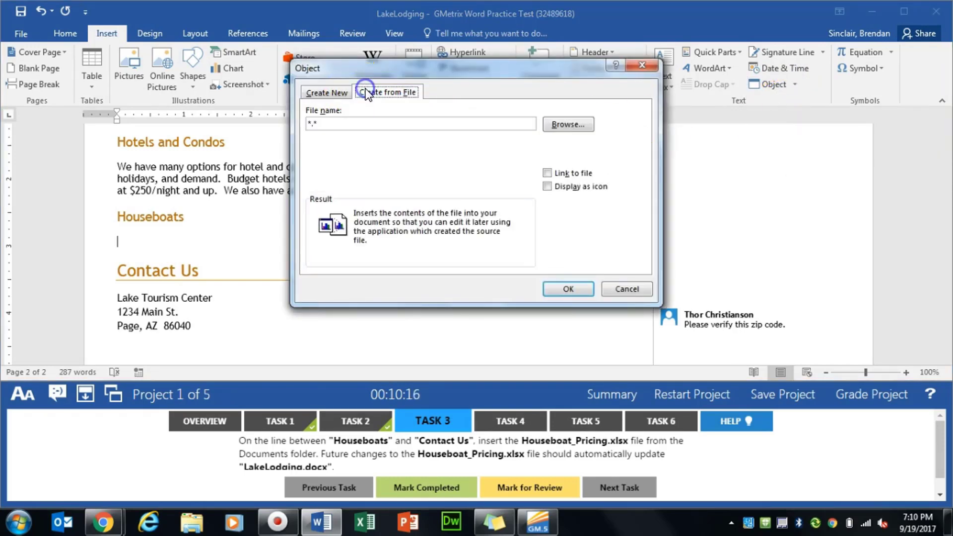
pyautogui.click(577, 123)
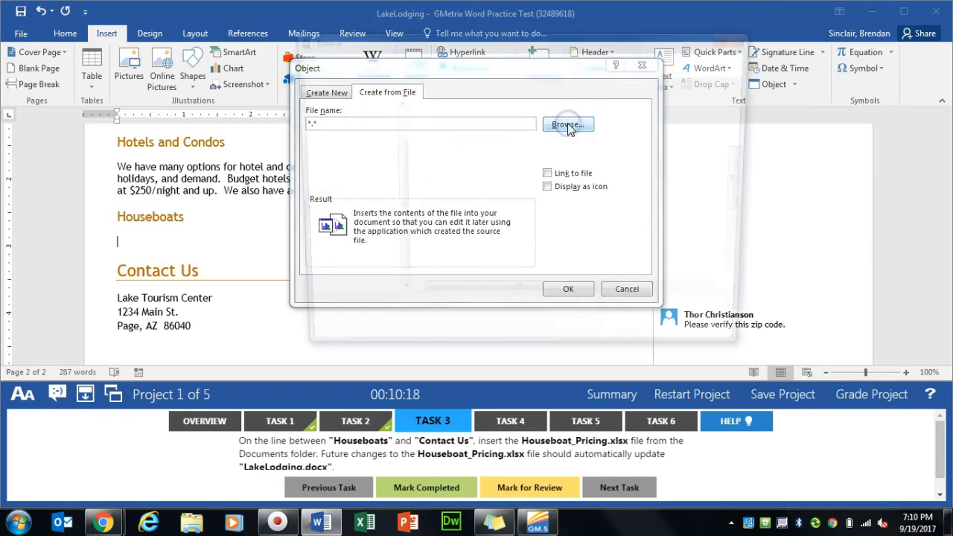
pyautogui.doubleClick(448, 223)
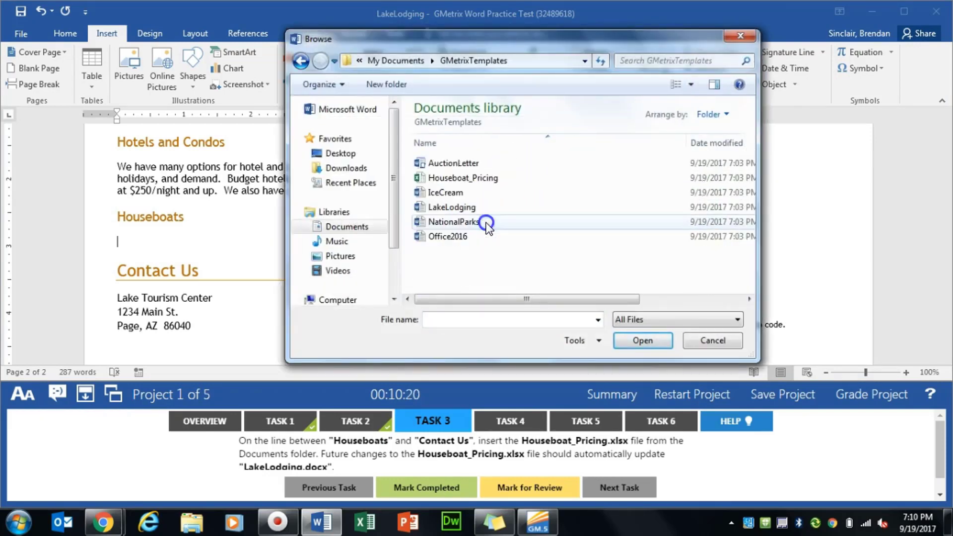
pyautogui.doubleClick(522, 177)
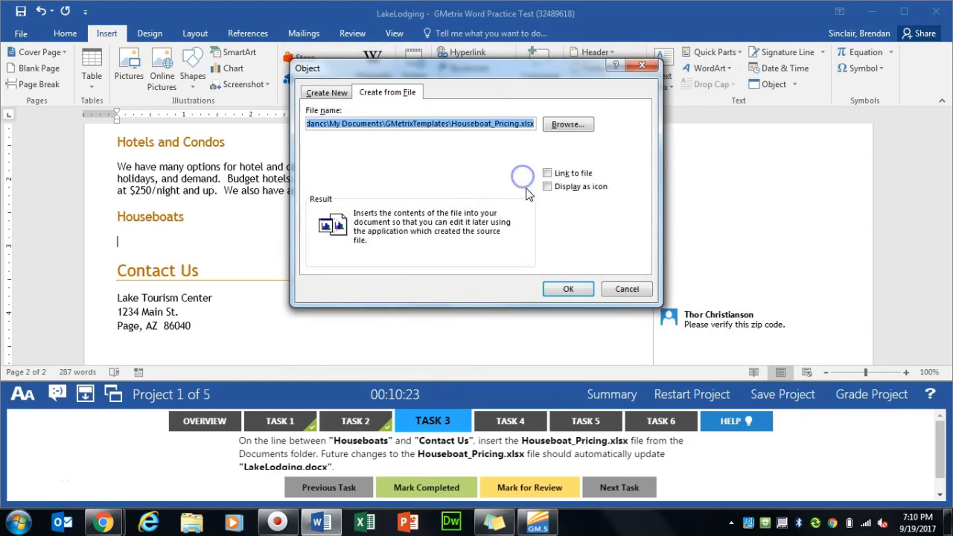
pyautogui.click(547, 173)
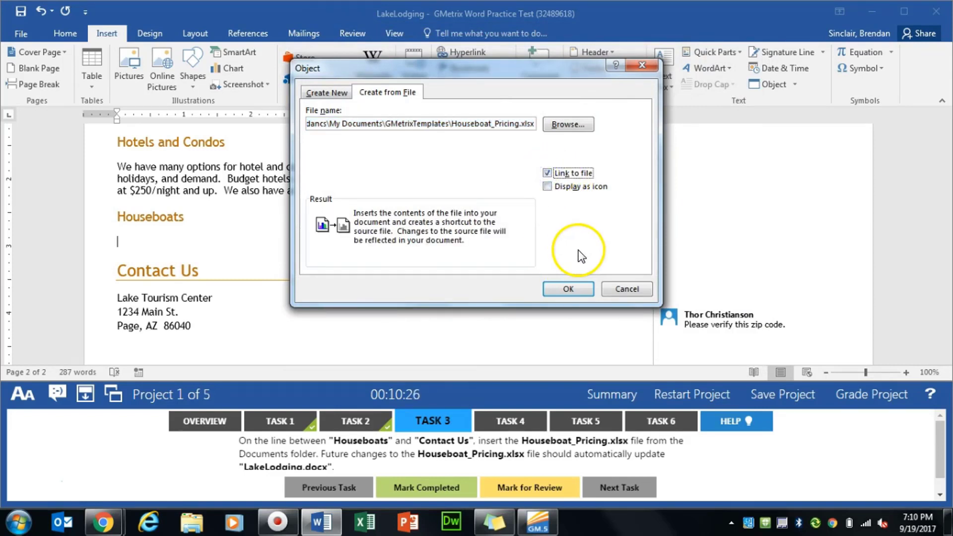
pyautogui.click(569, 289)
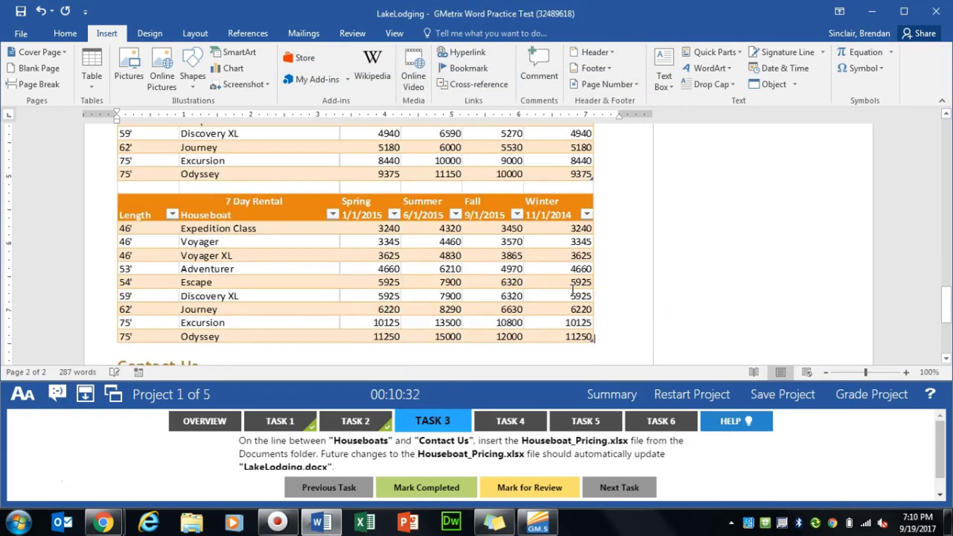
# - Mark Task 3 as completed and show the Task 4 instructions
pyautogui.click(425, 497)
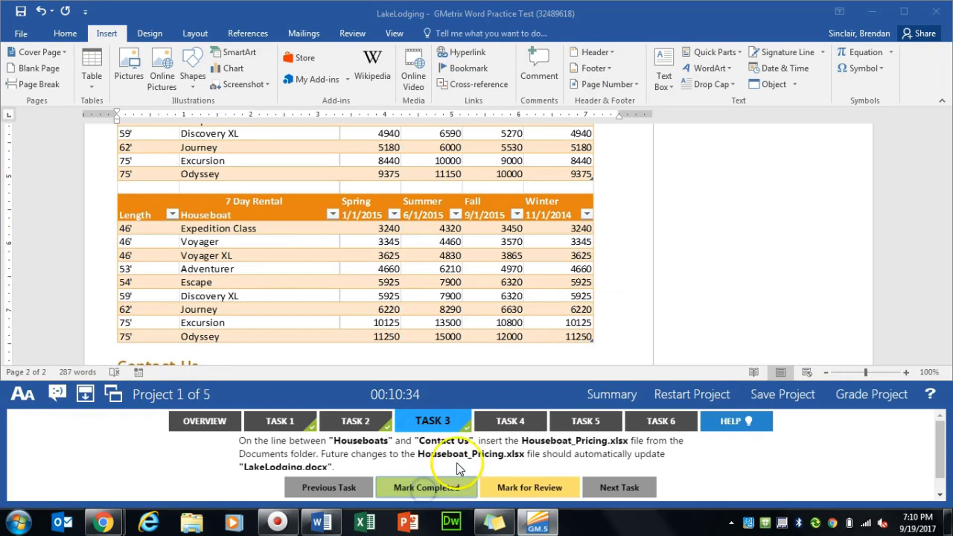
pyautogui.click(511, 421)
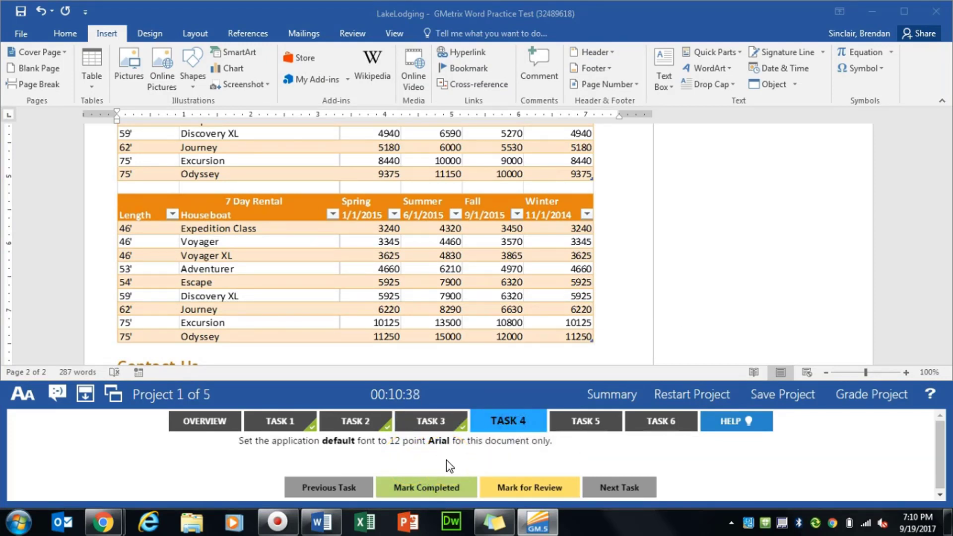
# - Set the default font to Arial, Regular, 12 pt for this document only
pyautogui.click(69, 34)
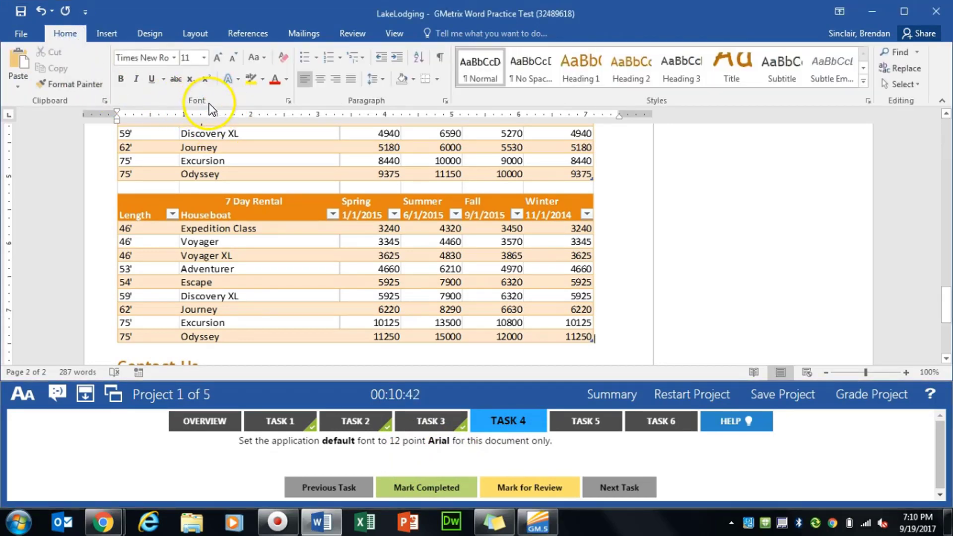
pyautogui.click(289, 101)
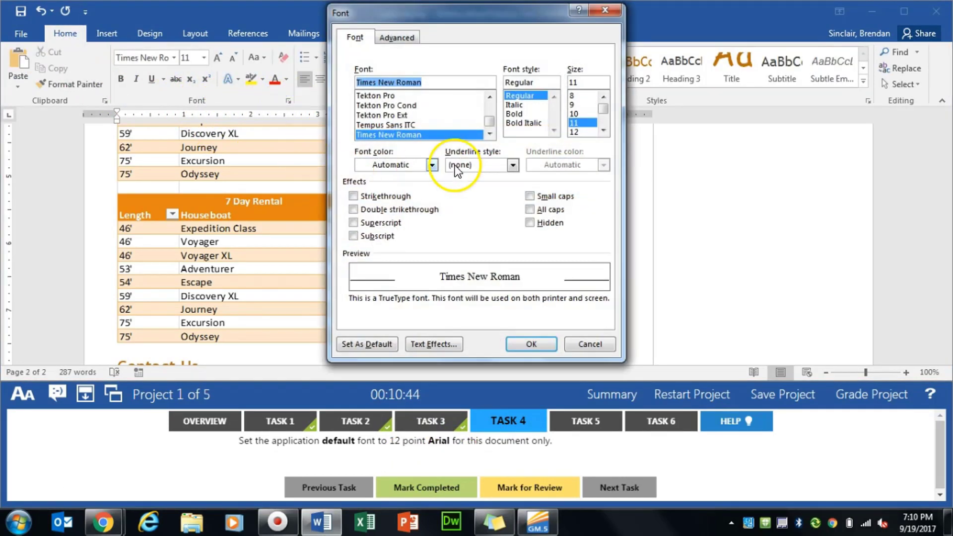
pyautogui.write('Arial')
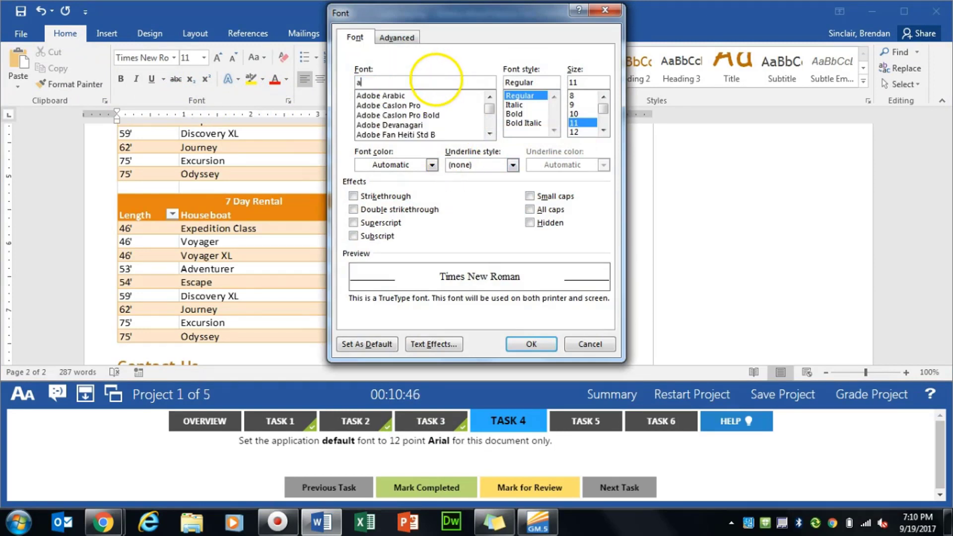
pyautogui.press('Tab')
pyautogui.press('Tab')
pyautogui.write('12')
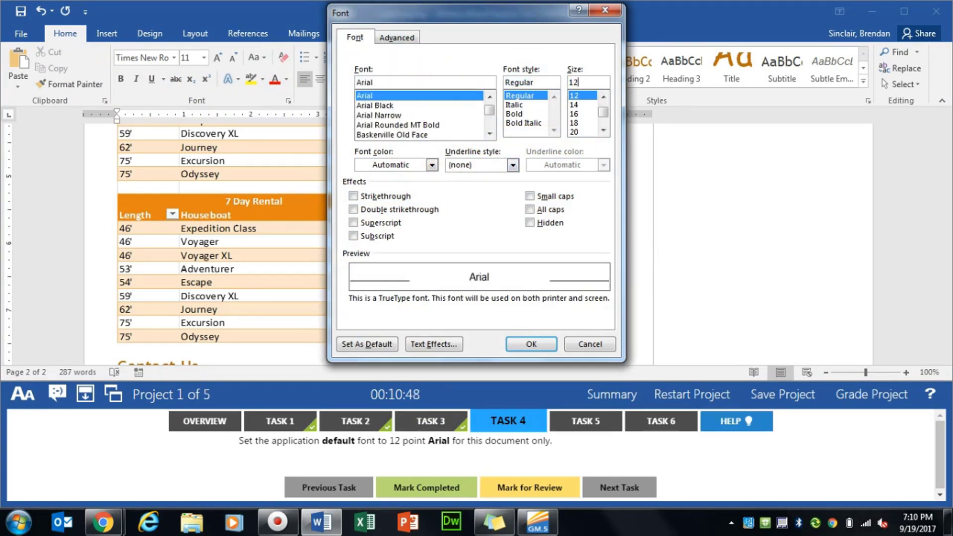
pyautogui.press('Tab')
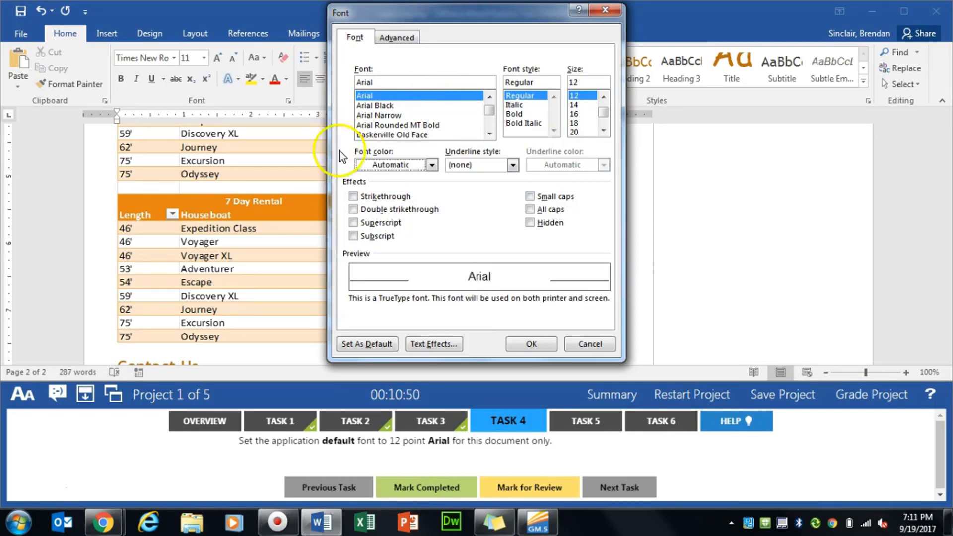
pyautogui.click(354, 350)
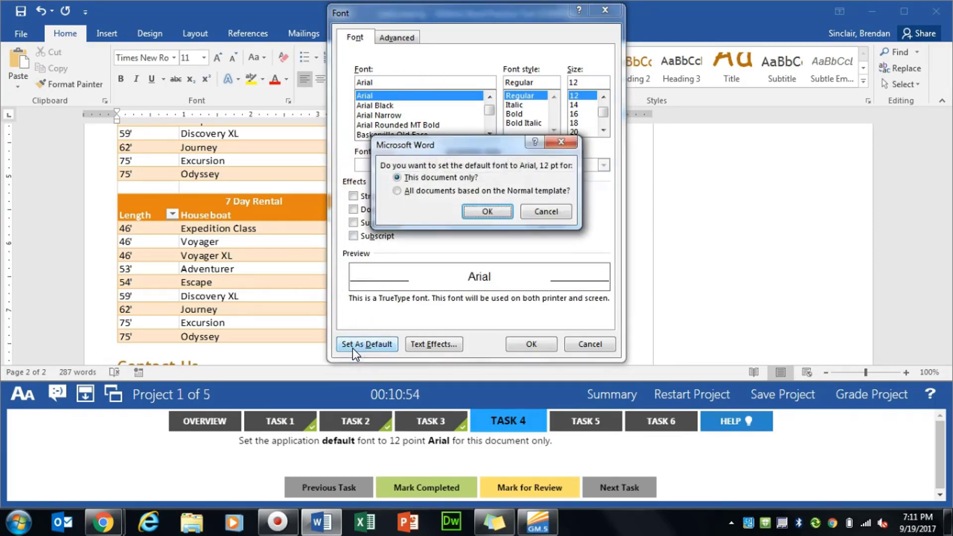
pyautogui.click(475, 210)
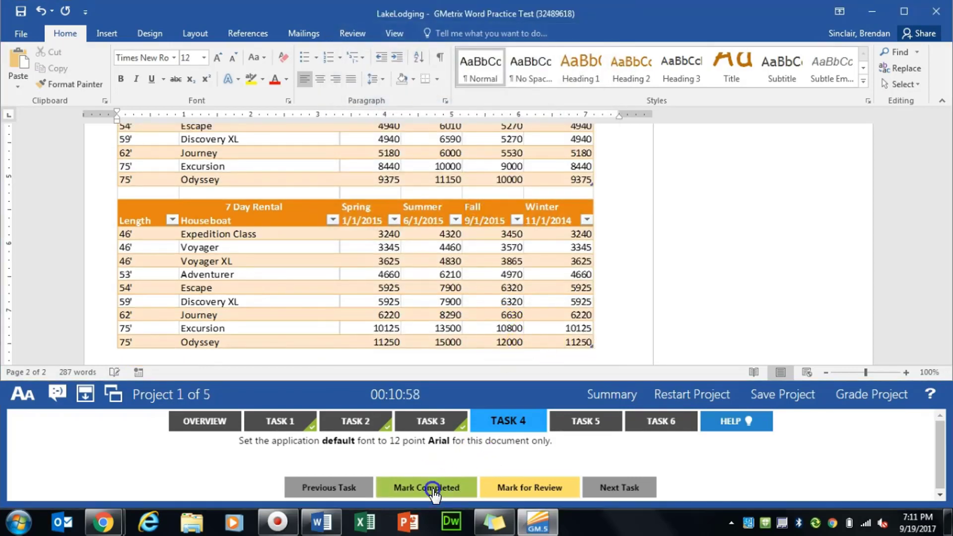
# - Mark Task 4 as completed and show the Task 5 instructions
pyautogui.click(433, 489)
pyautogui.click(594, 420)
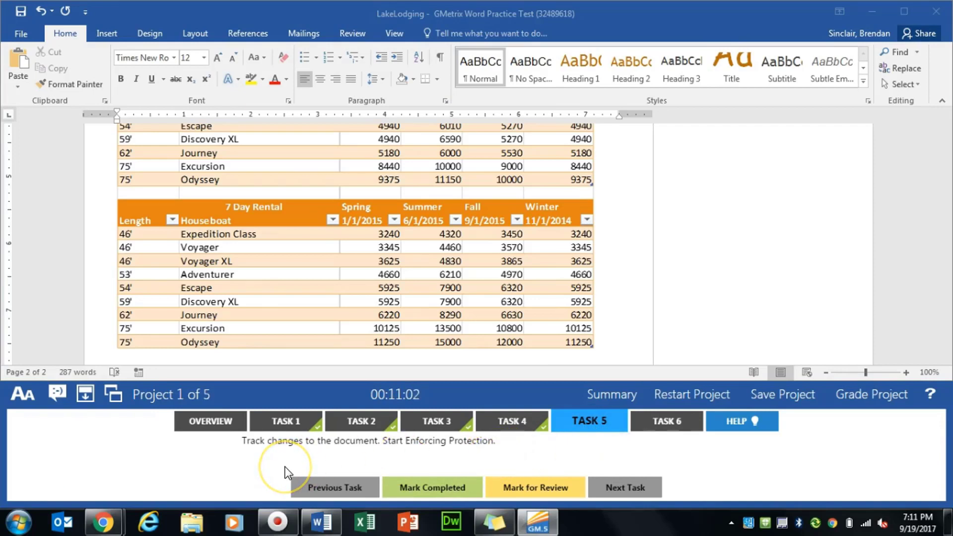
pyautogui.click(253, 472)
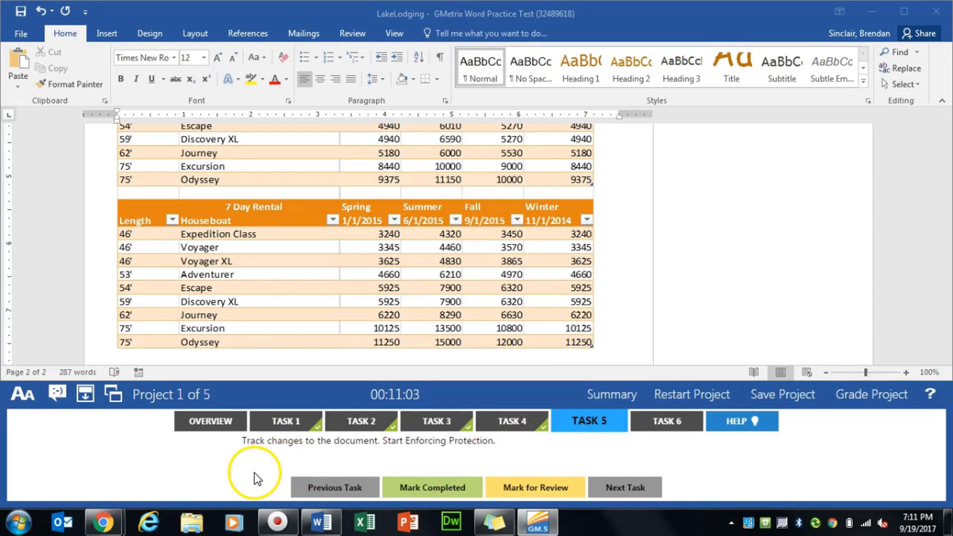
# - Restrict editing of the document to tracked changes and start enforcing protection without a password
pyautogui.click(341, 34)
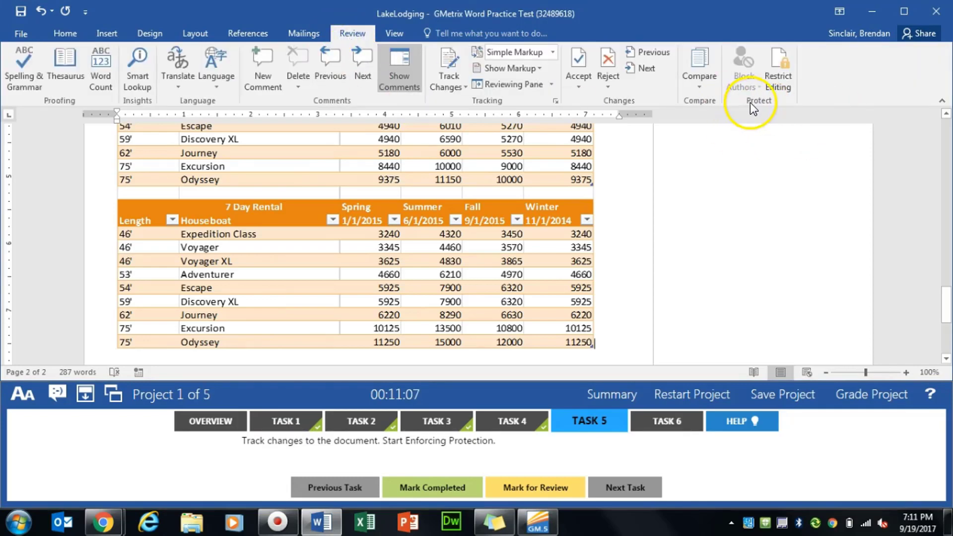
pyautogui.click(779, 83)
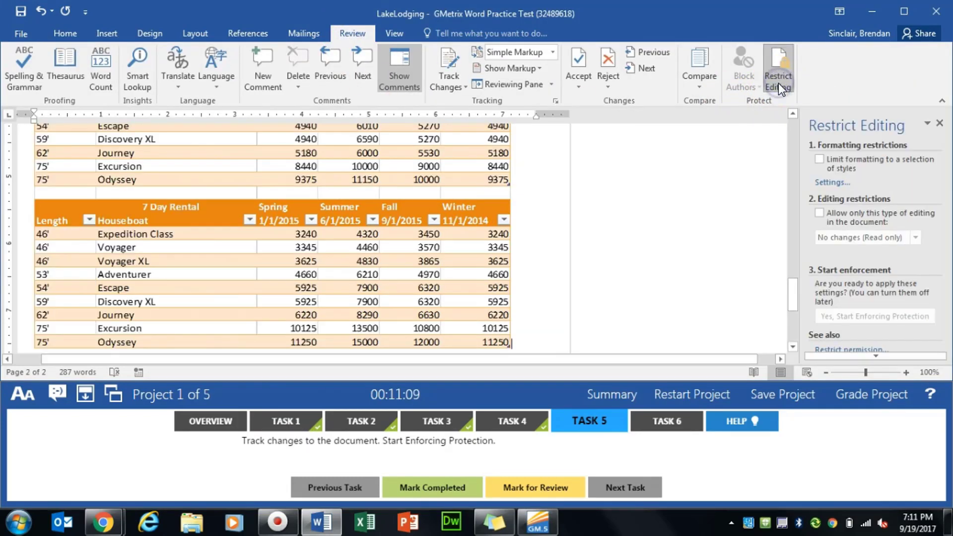
pyautogui.click(765, 188)
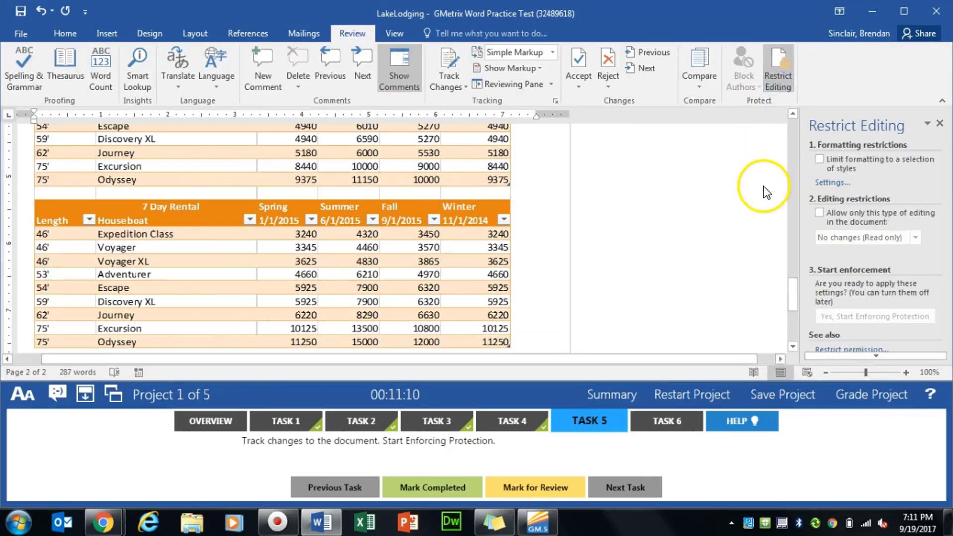
pyautogui.click(816, 214)
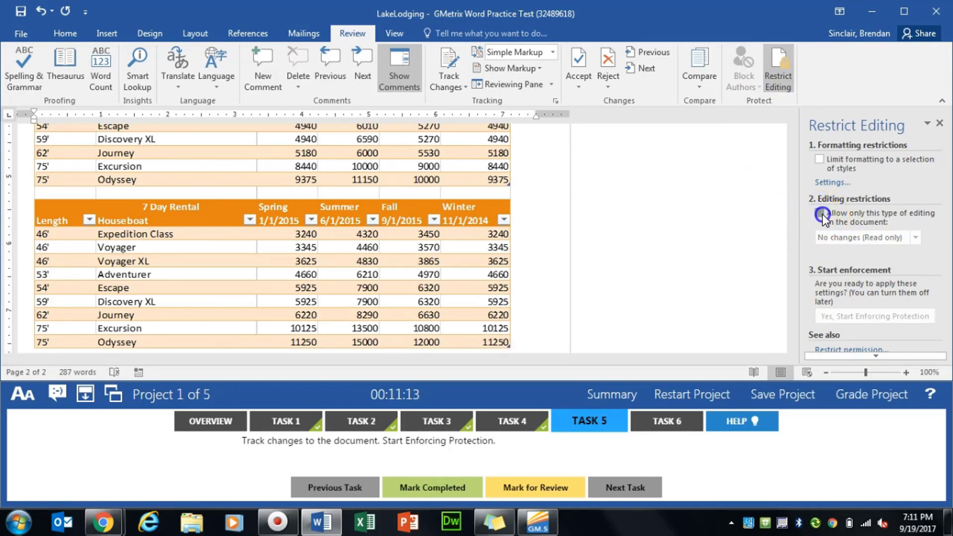
pyautogui.click(915, 237)
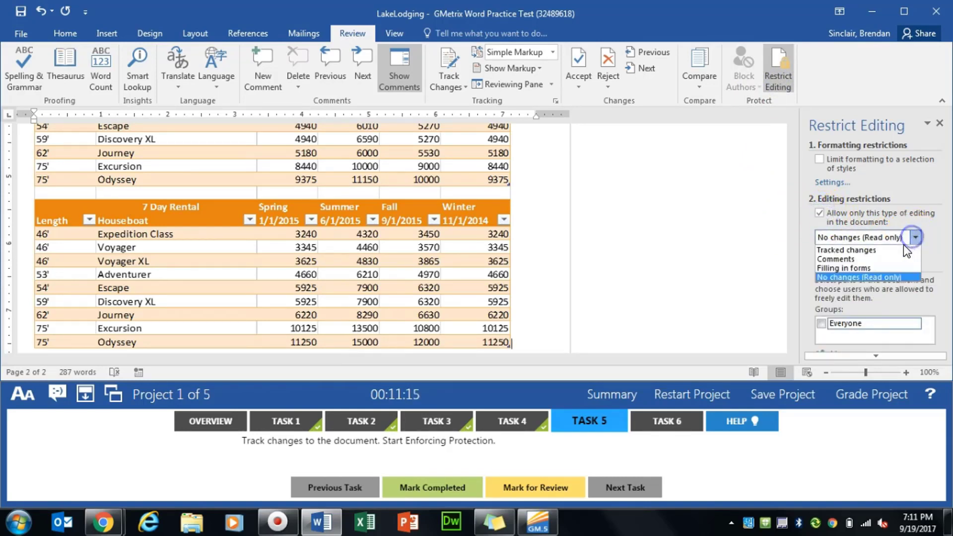
pyautogui.click(851, 251)
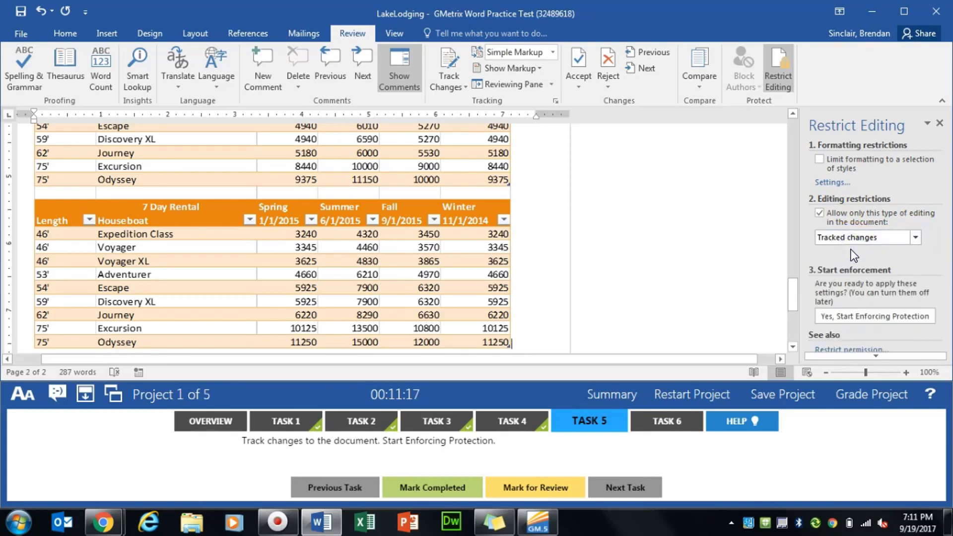
pyautogui.click(860, 324)
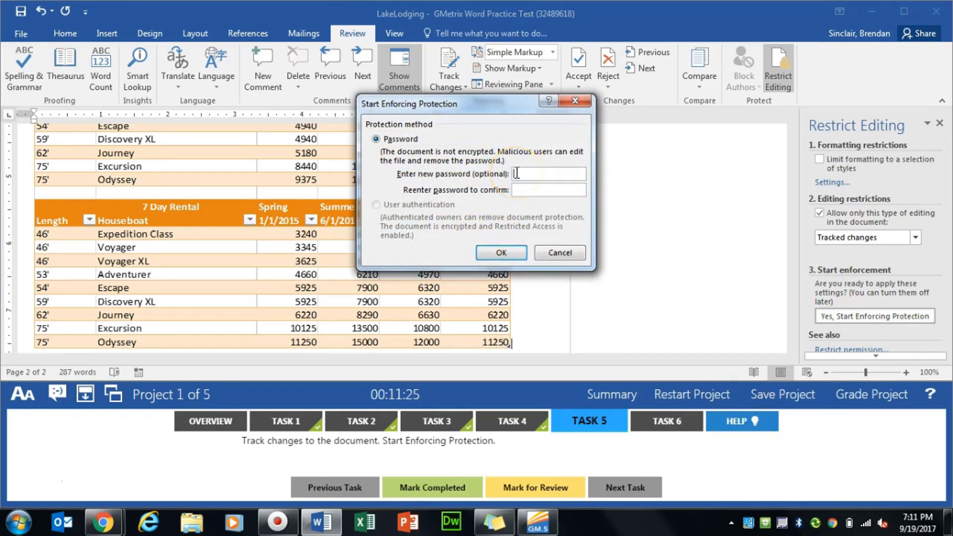
pyautogui.click(511, 254)
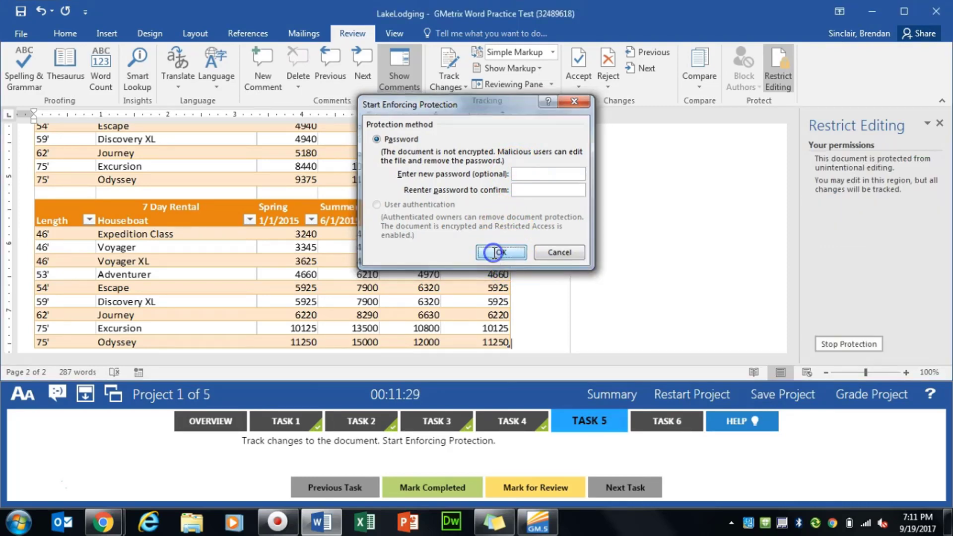
# - Mark Task 5 as completed and show the Task 6 instructions
pyautogui.click(393, 482)
pyautogui.click(668, 427)
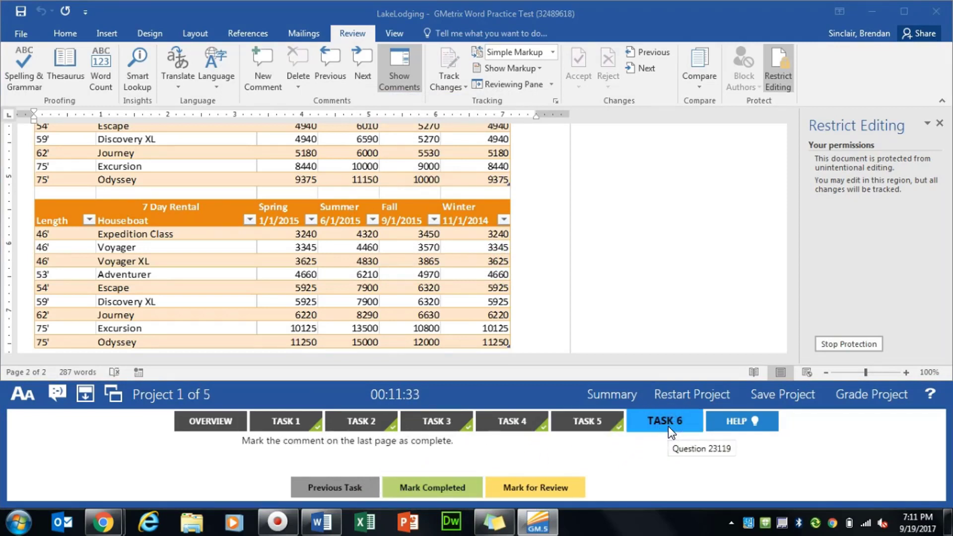
# - Mark the zip code comment beside the Contact Us address as done, and mark Task 6 as completed
pyautogui.click(940, 127)
pyautogui.click(940, 127)
pyautogui.scroll(-5, 817, 249)
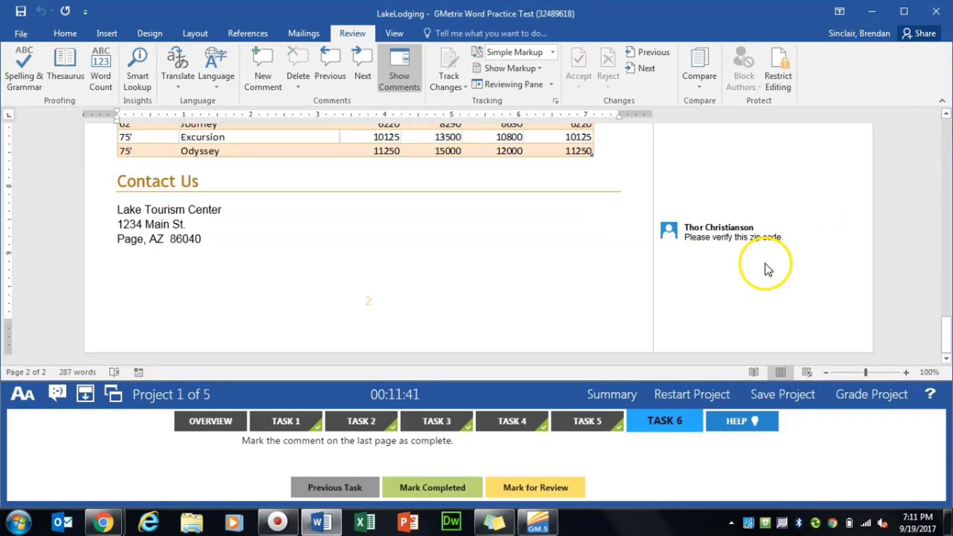
pyautogui.click(732, 236)
pyautogui.rightClick(721, 227)
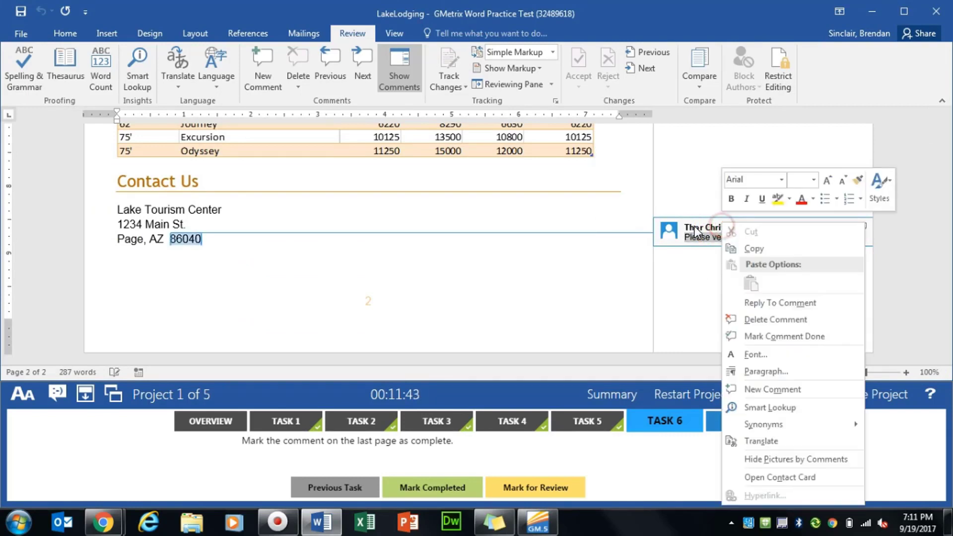
pyautogui.click(792, 341)
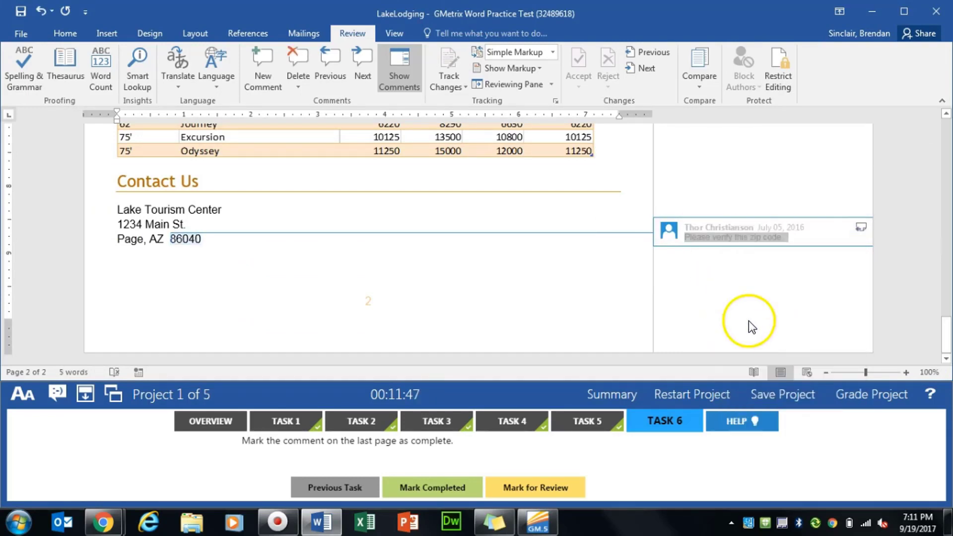
pyautogui.click(435, 491)
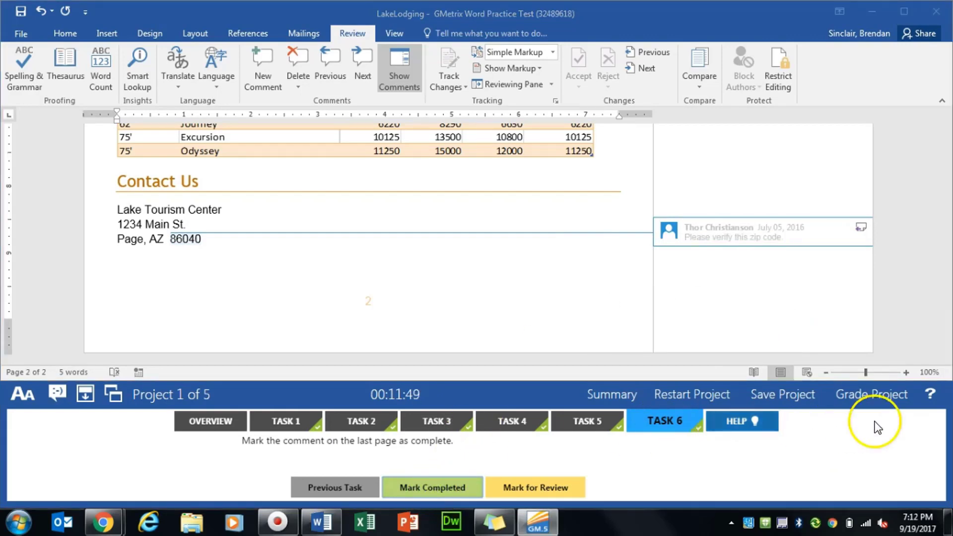